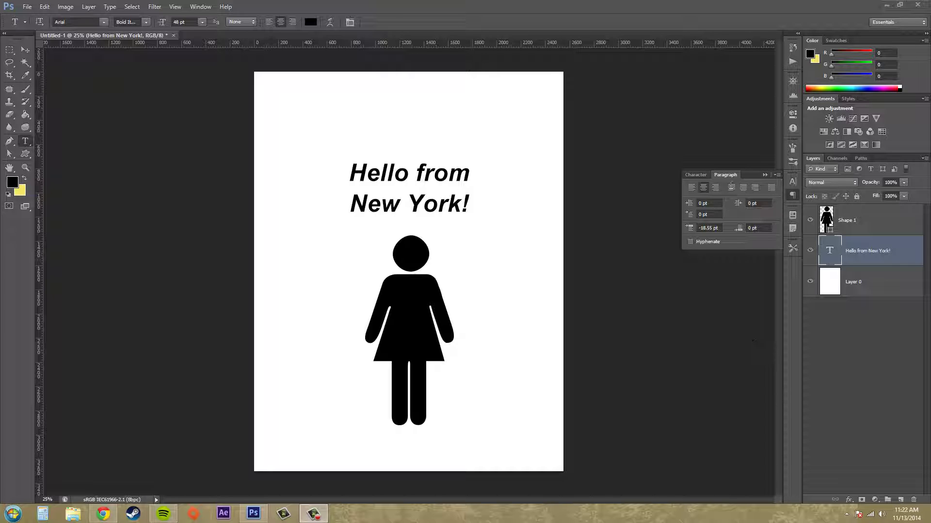
# Step: Switch between the Character and Paragraph settings and bring the Paragraph panel back into view
pyautogui.click(692, 176)
pyautogui.click(727, 176)
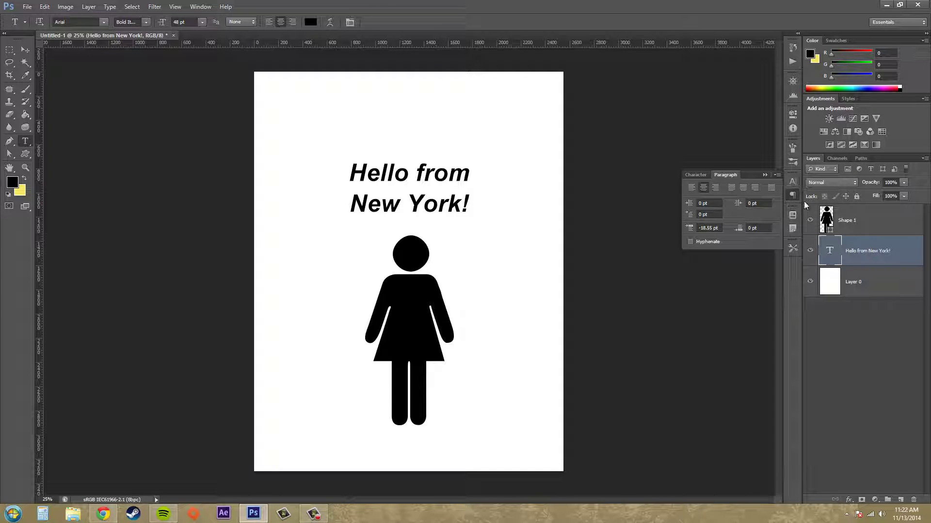
pyautogui.click(793, 195)
pyautogui.click(794, 194)
pyautogui.click(201, 6)
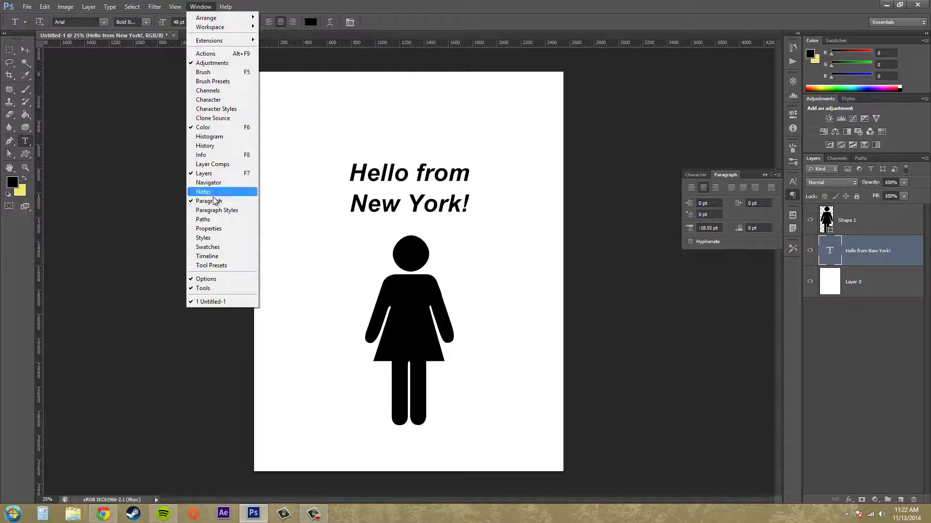
pyautogui.click(479, 2)
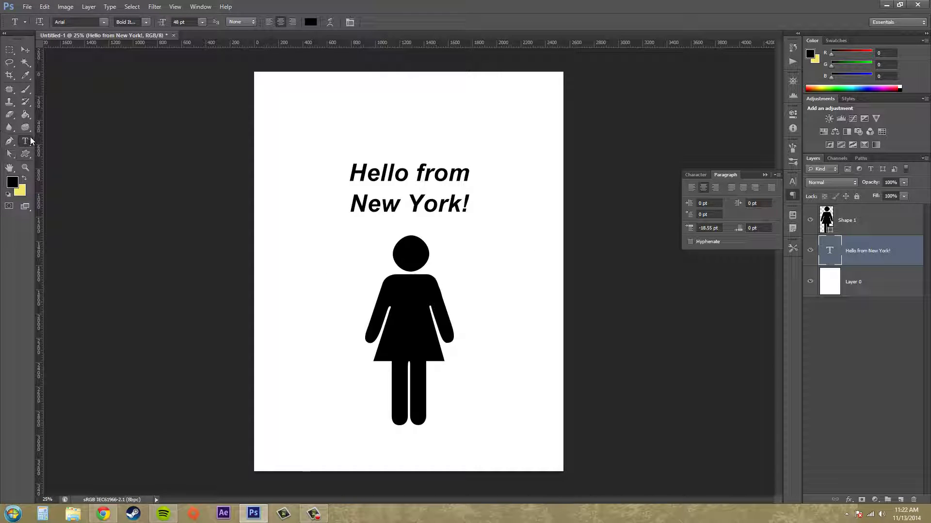
# Step: Add a paragraph text box reading 'the elephant is' and delete the Hello from New York! layer
pyautogui.moveTo(478, 143)
pyautogui.mouseDown()
pyautogui.moveTo(495, 153)
pyautogui.moveTo(476, 153)
pyautogui.mouseUp()
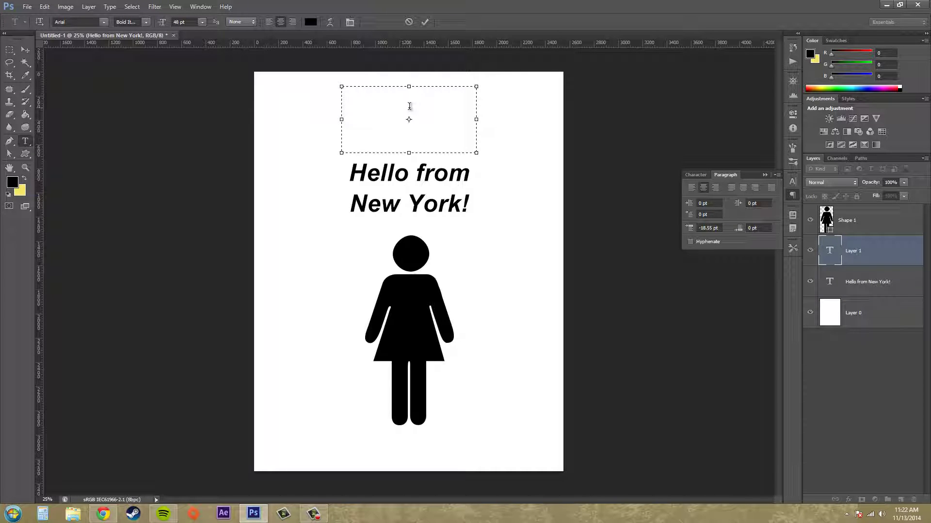
pyautogui.write('the e')
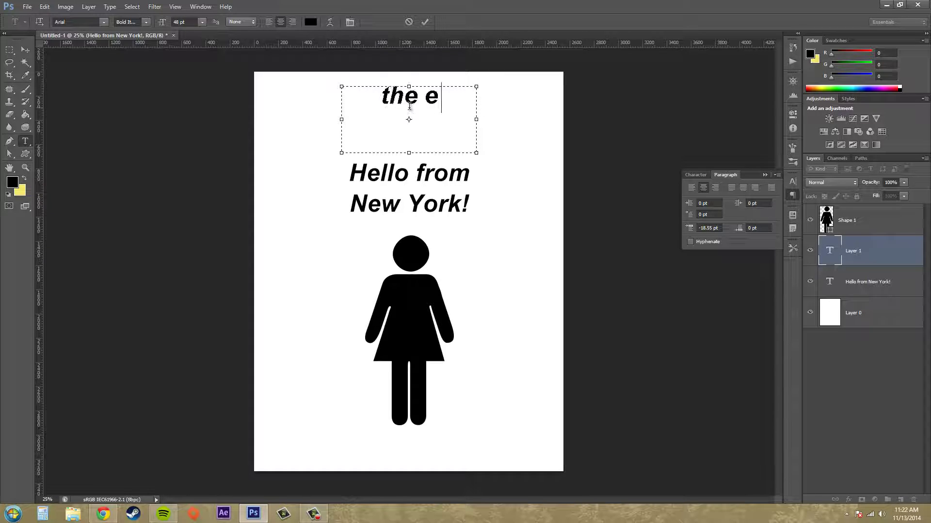
pyautogui.write('leph ant ')
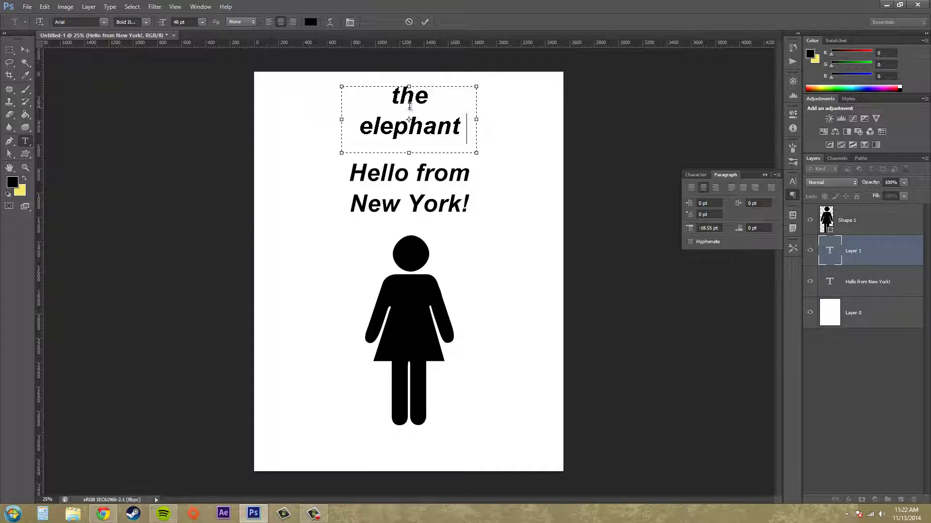
pyautogui.write('is')
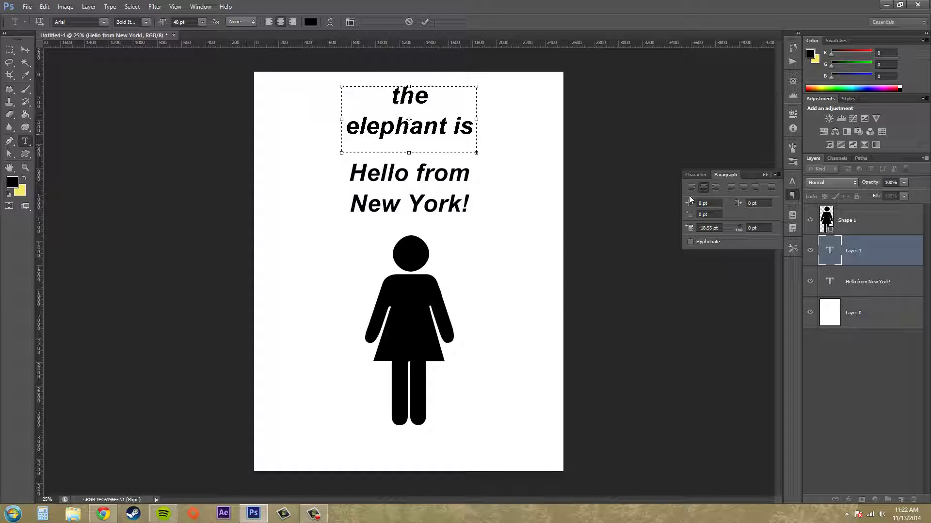
pyautogui.click(878, 277)
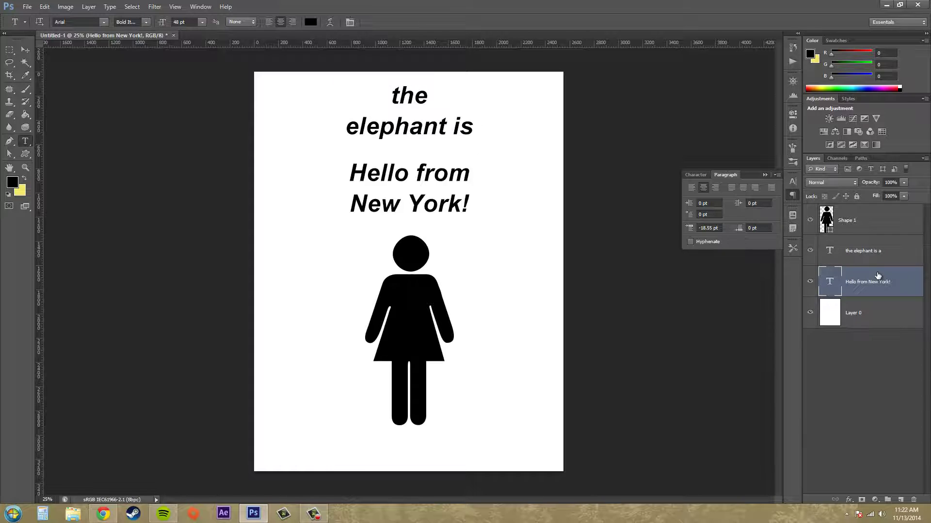
pyautogui.press('Delete')
# Step: Hide the standing figure, move the elephant text down to mid-page, and enlarge its box
pyautogui.click(810, 219)
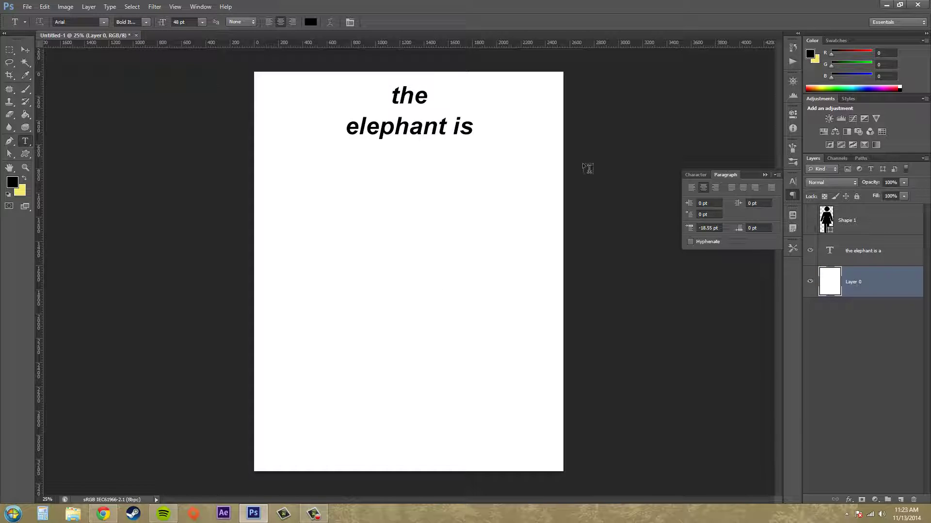
pyautogui.click(25, 49)
pyautogui.moveTo(409, 139); pyautogui.dragTo(404, 266)
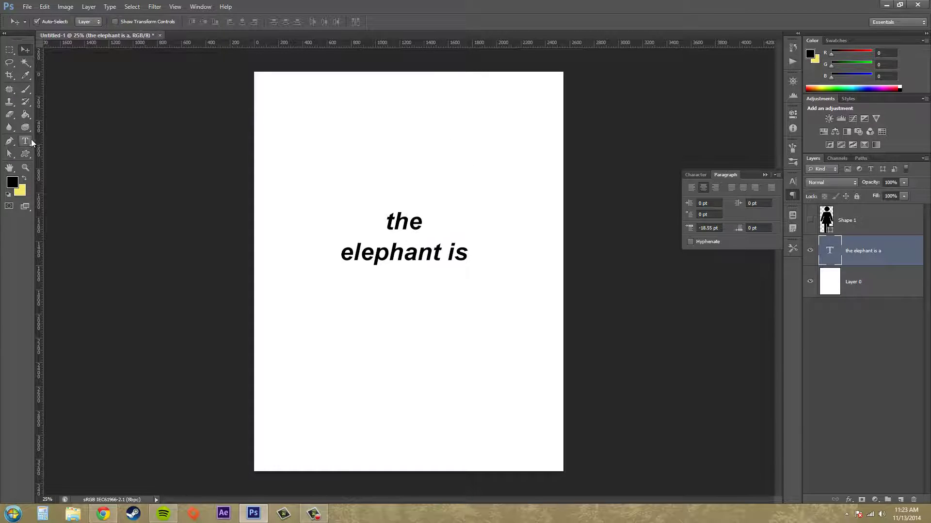
pyautogui.click(25, 141)
pyautogui.click(379, 233)
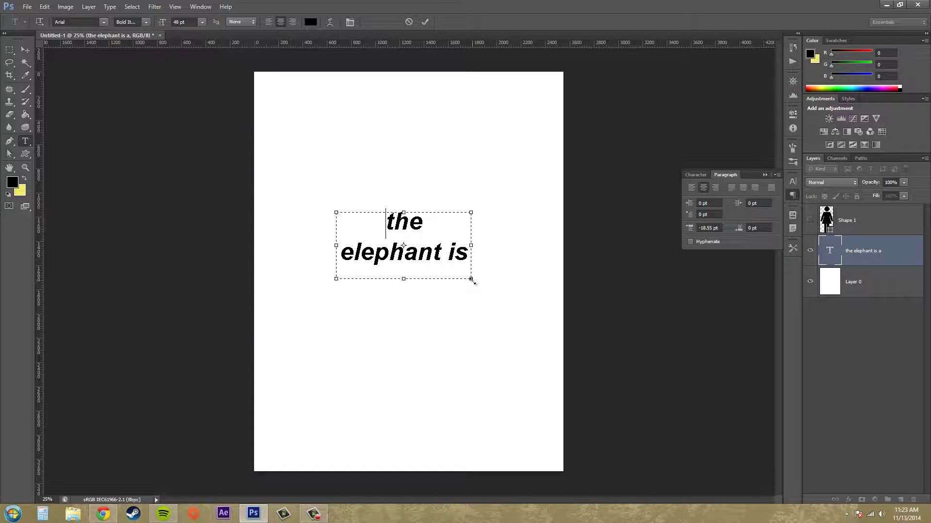
pyautogui.moveTo(471, 279); pyautogui.dragTo(515, 367)
# Step: Extend the text to 'the elephant is a huge speicimen that eats a lot of peanuts' and commit
pyautogui.click(462, 254)
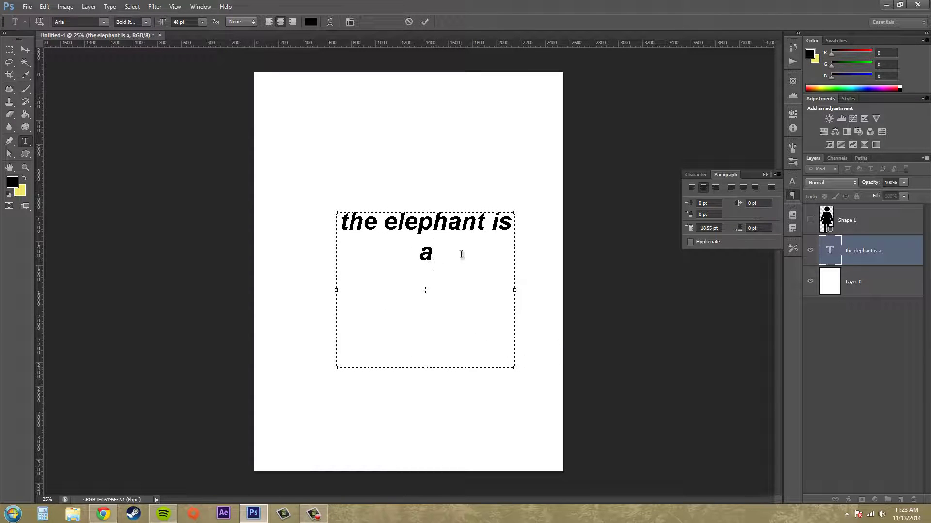
pyautogui.write('huge')
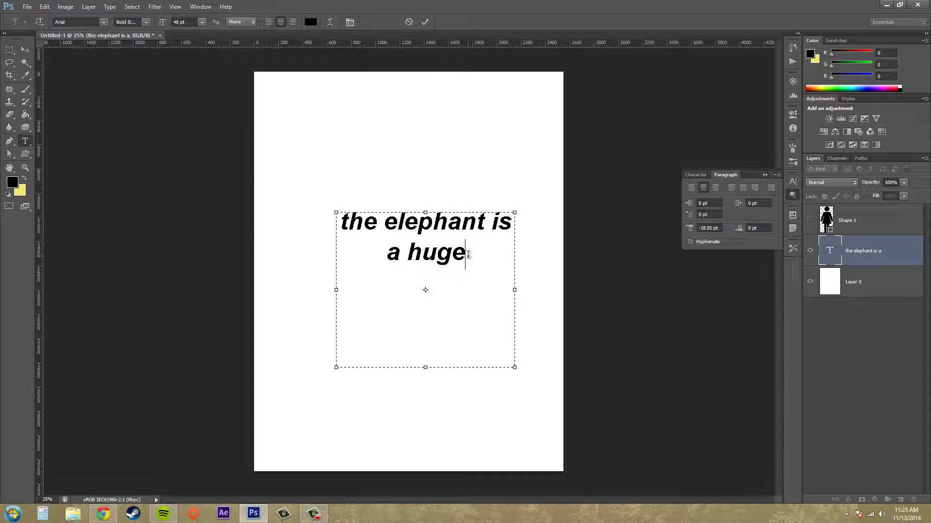
pyautogui.write(' speicif')
pyautogui.press('BackSpace')
pyautogui.write('men')
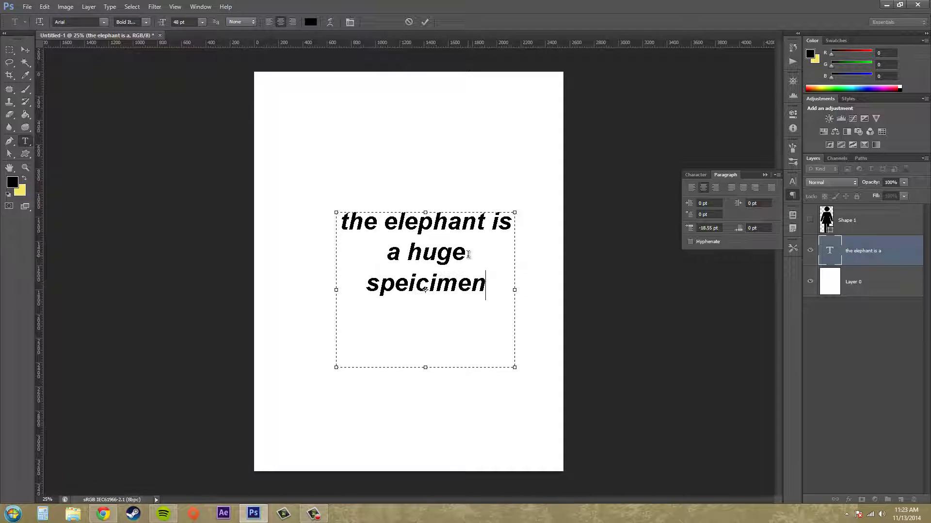
pyautogui.write(' that eat s a')
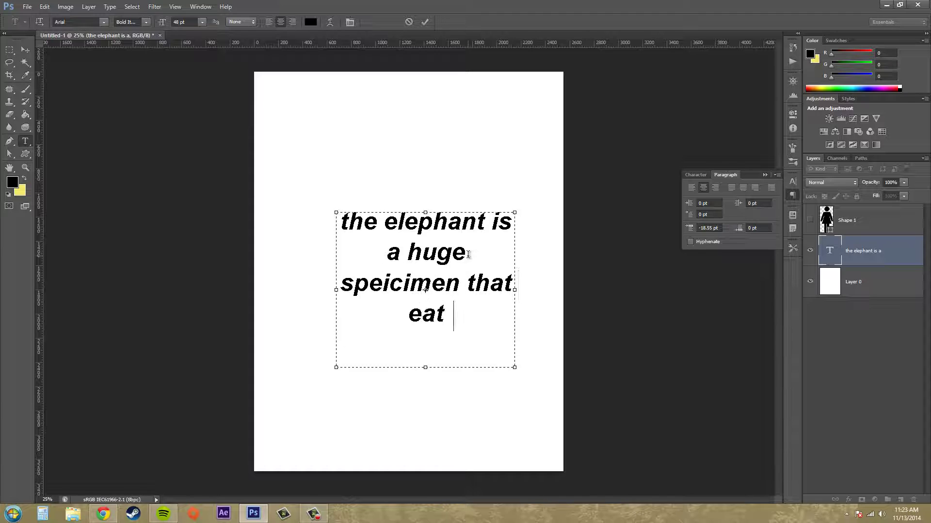
pyautogui.press('BackSpace')
pyautogui.press('BackSpace')
pyautogui.press('BackSpace')
pyautogui.press('BackSpace')
pyautogui.write('s a')
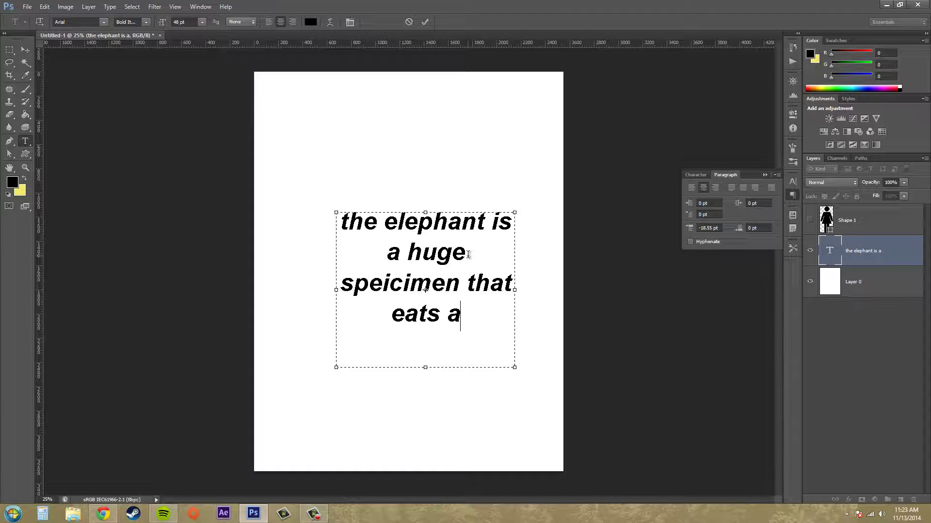
pyautogui.write(' lot of peanuts')
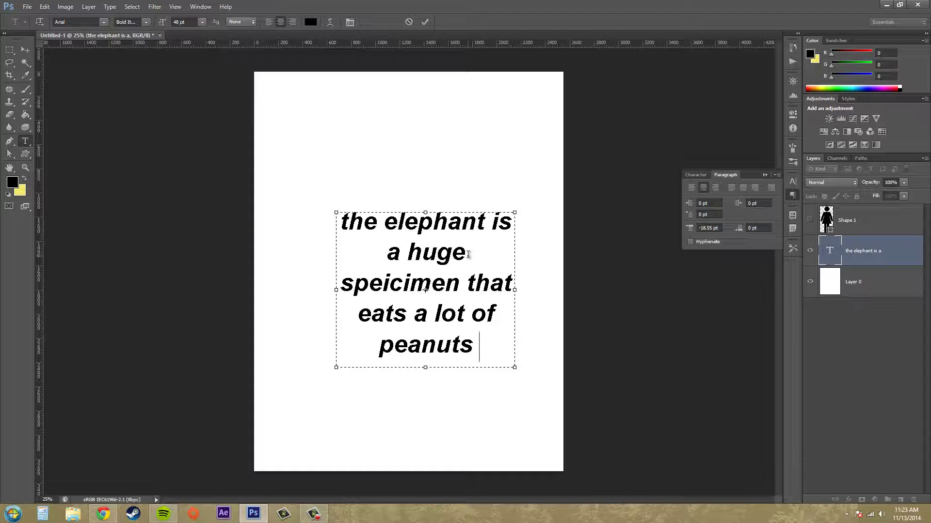
pyautogui.write(' a')
pyautogui.press('BackSpace')
pyautogui.write('t')
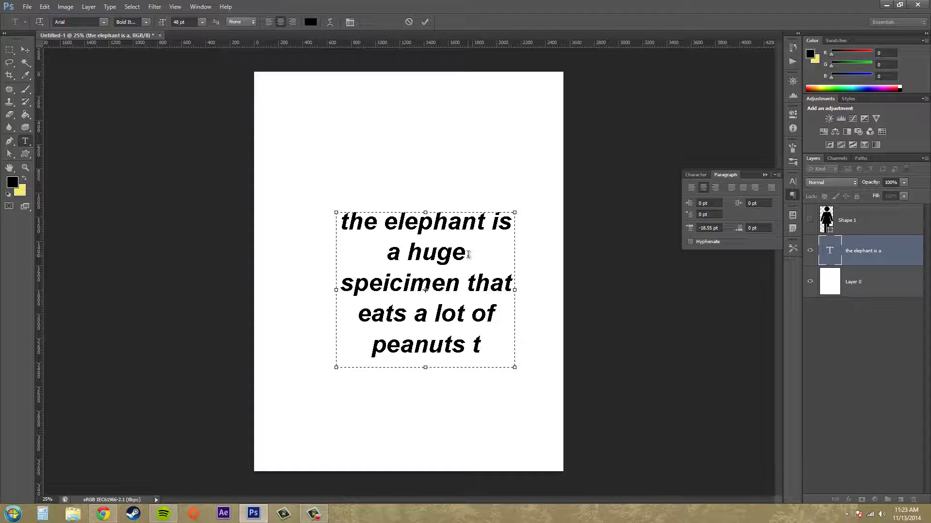
pyautogui.press('BackSpace')
pyautogui.press('BackSpace')
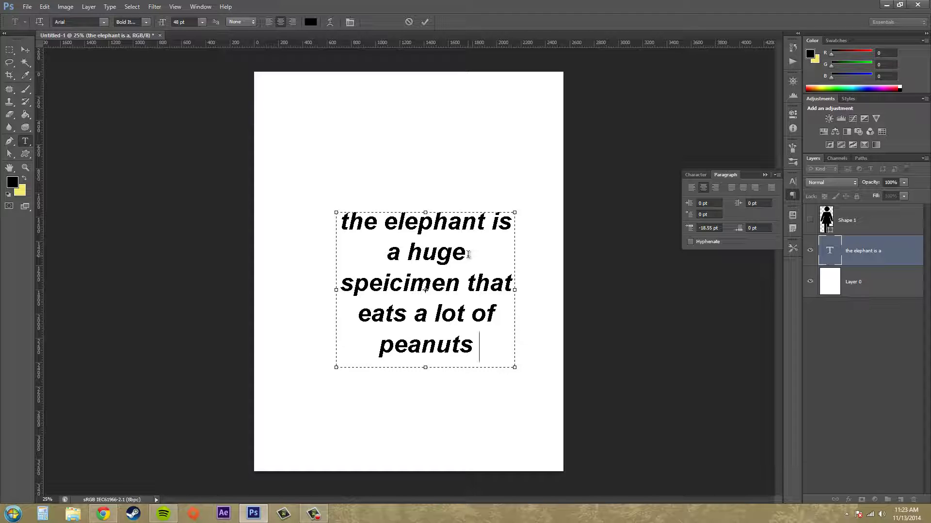
pyautogui.click(25, 50)
# Step: Nudge the elephant paragraph slightly up and left, then reopen it for text editing
pyautogui.moveTo(420, 291)
pyautogui.mouseDown()
pyautogui.moveTo(406, 260)
pyautogui.moveTo(418, 277)
pyautogui.moveTo(412, 284)
pyautogui.mouseUp()
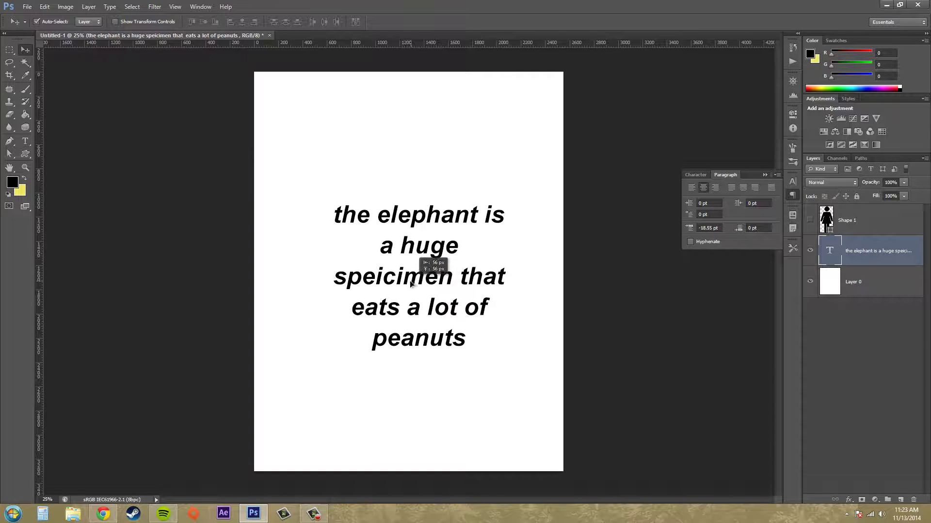
pyautogui.click(25, 140)
pyautogui.click(419, 277)
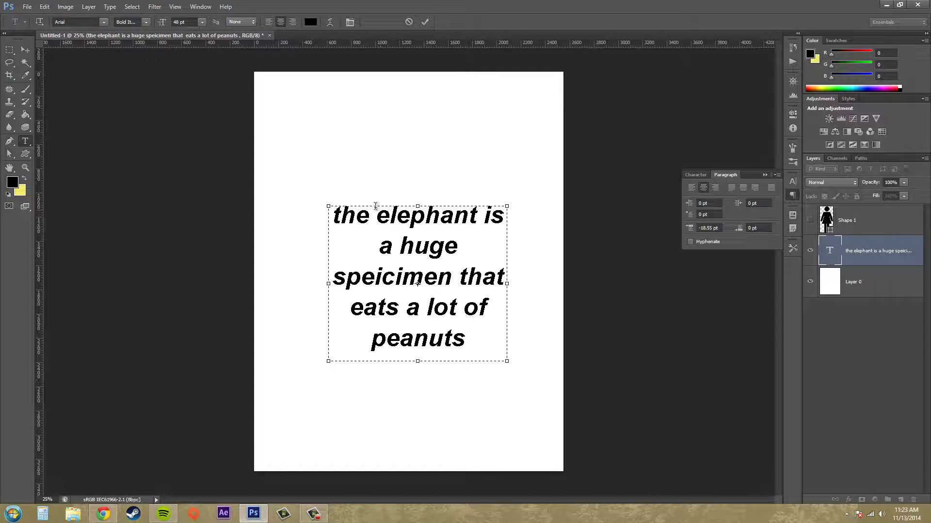
pyautogui.click(340, 215)
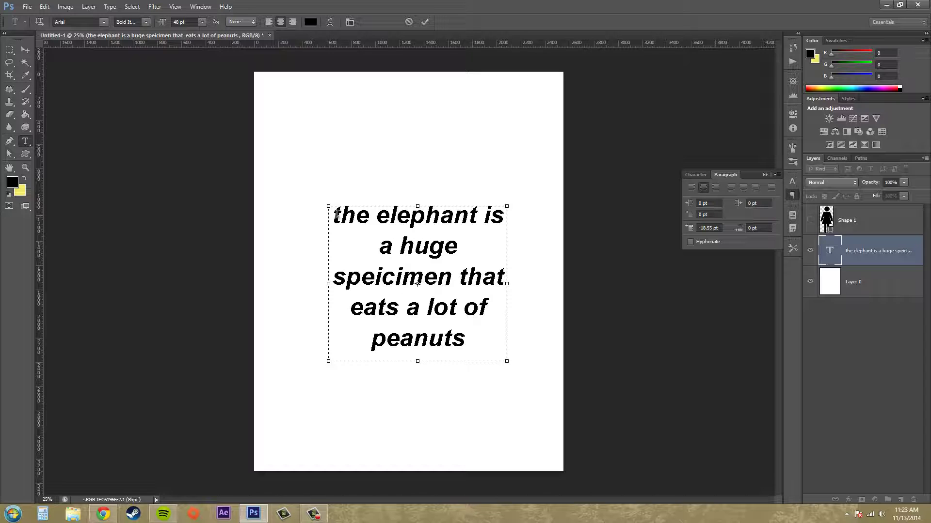
pyautogui.click(692, 188)
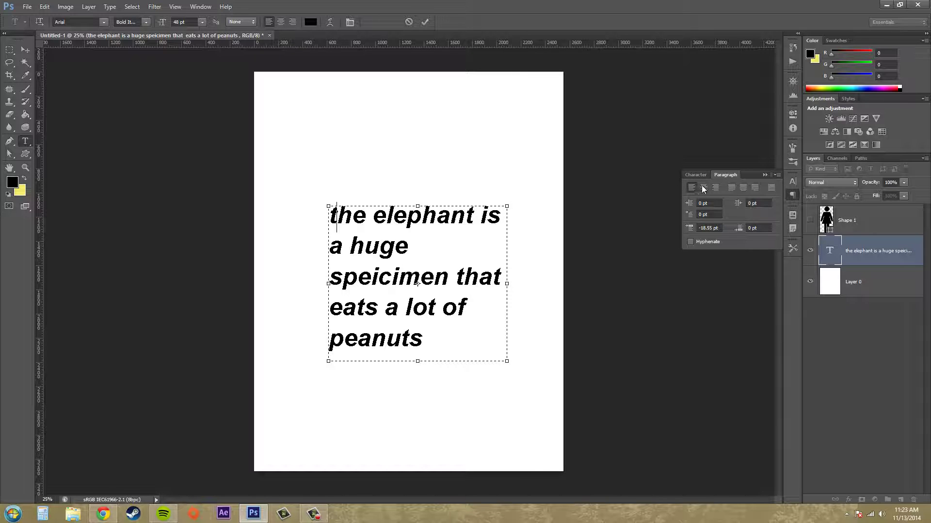
pyautogui.click(704, 188)
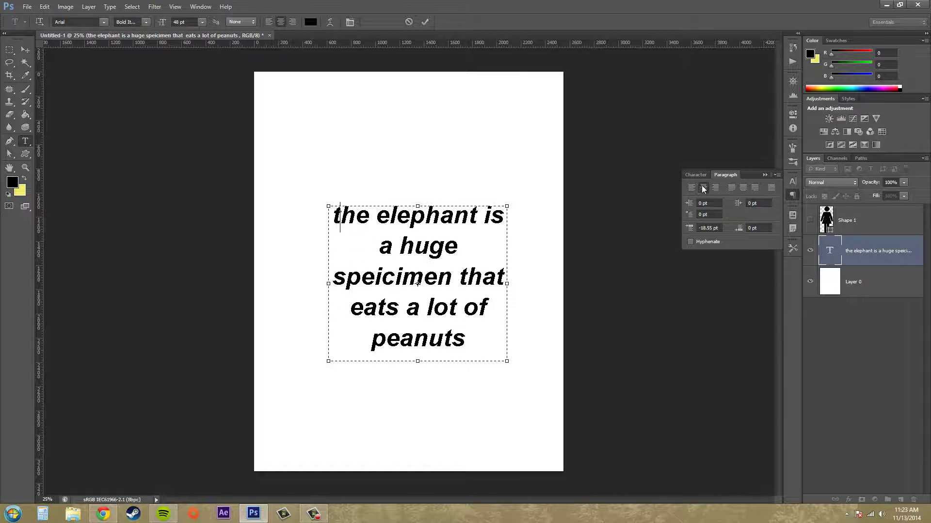
pyautogui.click(735, 186)
pyautogui.click(746, 188)
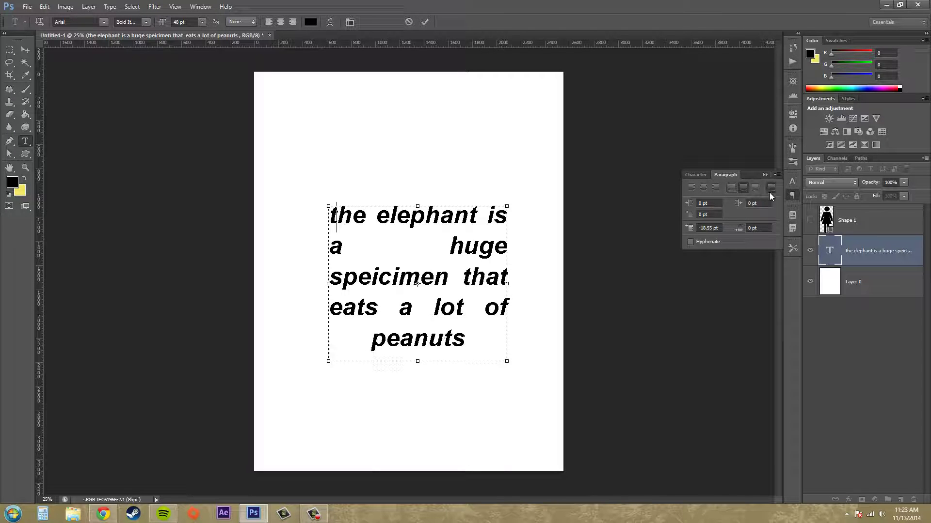
pyautogui.click(769, 192)
pyautogui.click(754, 188)
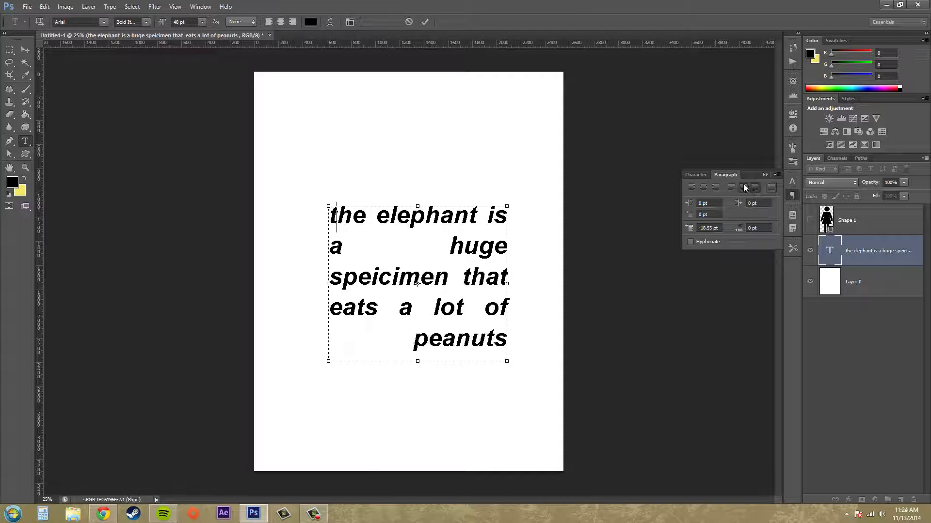
pyautogui.click(744, 188)
pyautogui.click(733, 187)
pyautogui.click(703, 188)
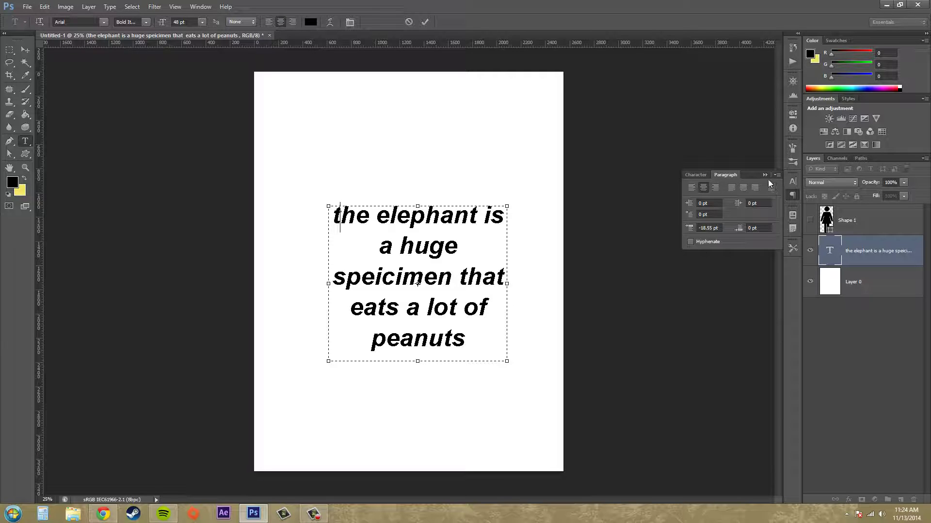
# Step: Set the paragraph's left indent to 0 pt after trying 12 pt and 4.3 pt
pyautogui.click(699, 204)
pyautogui.write('12')
pyautogui.press('Return')
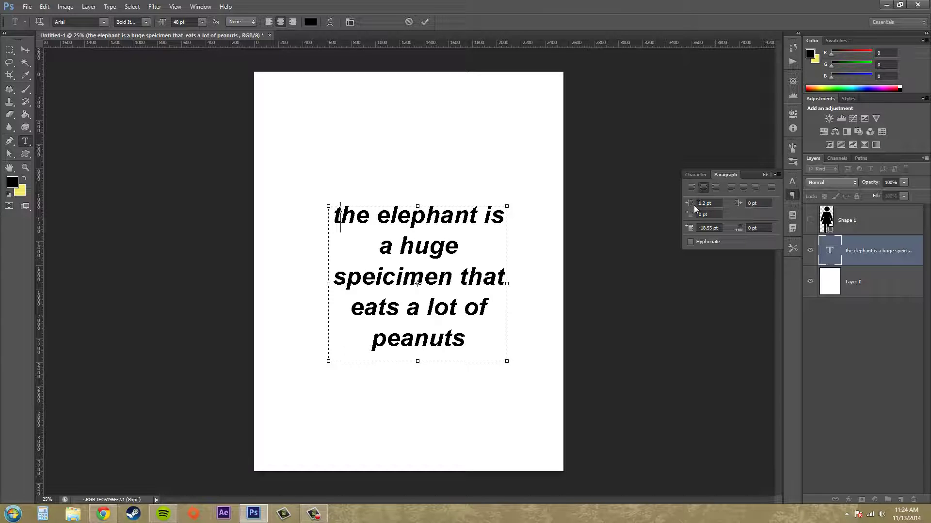
pyautogui.doubleClick(701, 203)
pyautogui.write('4.3')
pyautogui.press('Return')
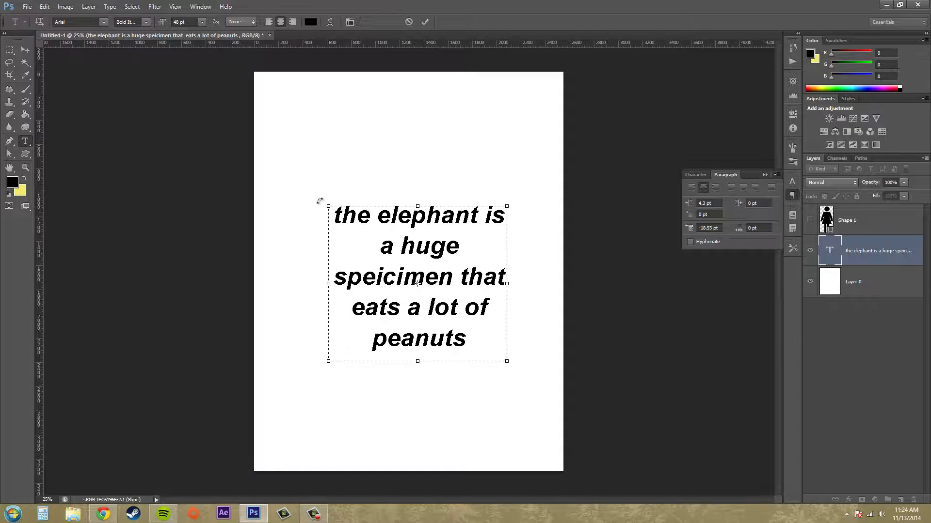
pyautogui.doubleClick(696, 202)
pyautogui.write('0')
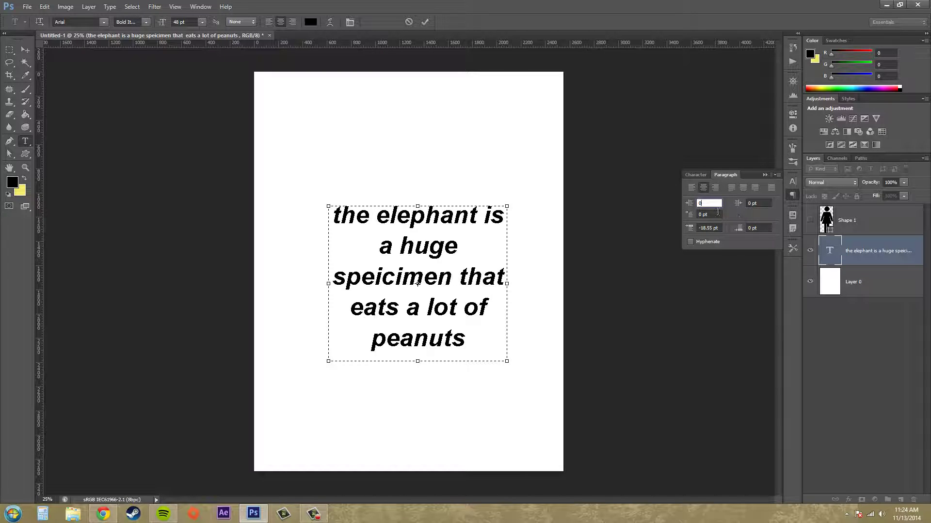
pyautogui.click(714, 214)
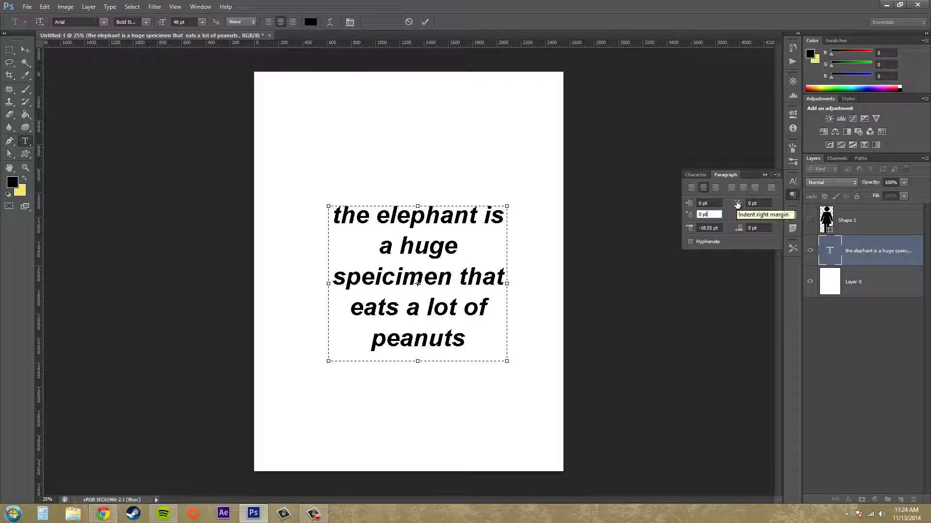
# Step: Scrub the first-line indent to about 19 pt, reset it to 0, and set space before to -4.05 pt
pyautogui.click(690, 218)
pyautogui.moveTo(690, 218); pyautogui.dragTo(759, 224)
pyautogui.moveTo(688, 217); pyautogui.dragTo(808, 224)
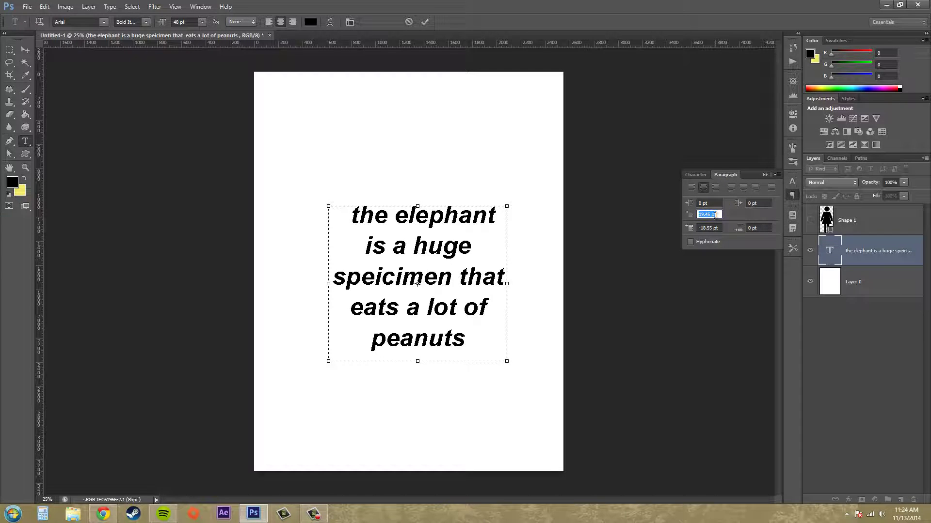
pyautogui.write('0')
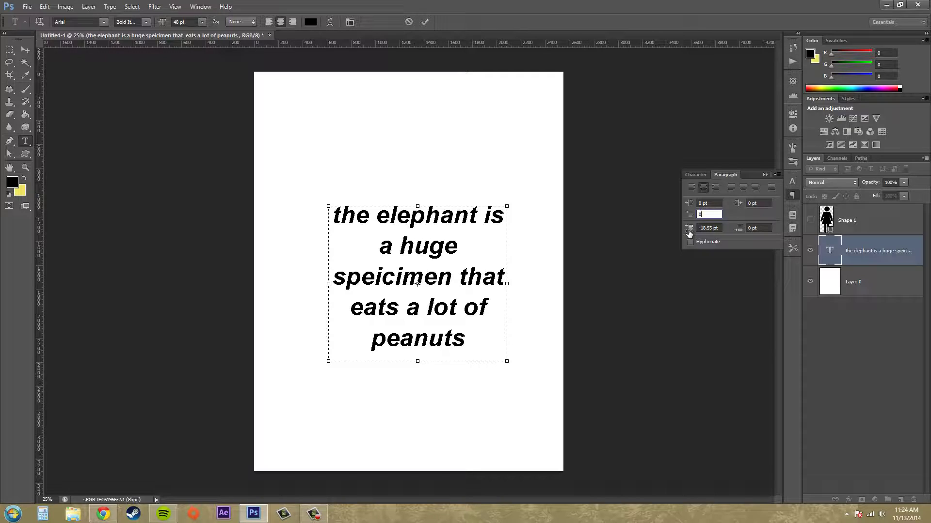
pyautogui.moveTo(689, 229); pyautogui.dragTo(826, 240)
pyautogui.hotkey('shift', 'Tab')
# Step: Enlarge the text box down and to the right so the lines wrap wider
pyautogui.doubleClick(705, 229)
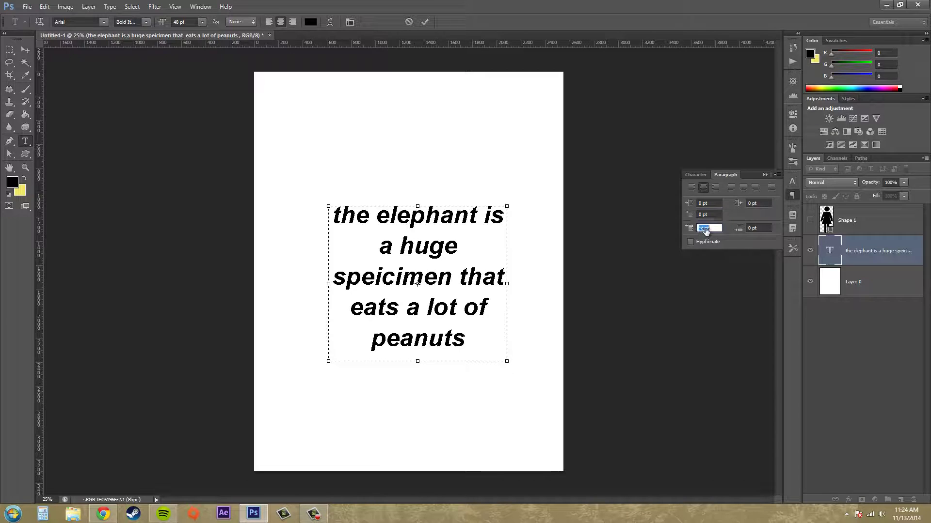
pyautogui.click(471, 338)
pyautogui.moveTo(507, 358); pyautogui.dragTo(564, 419)
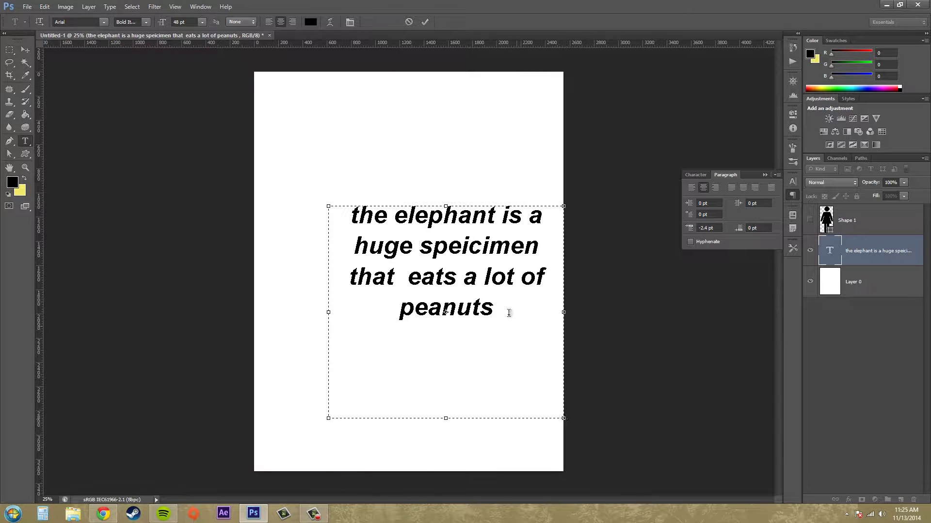
# Step: Put a period after 'peanuts' and add a new line 'thereakdk al amd aike akd la e'
pyautogui.press('BackSpace')
pyautogui.write('.')
pyautogui.press('Return')
pyautogui.press('Return')
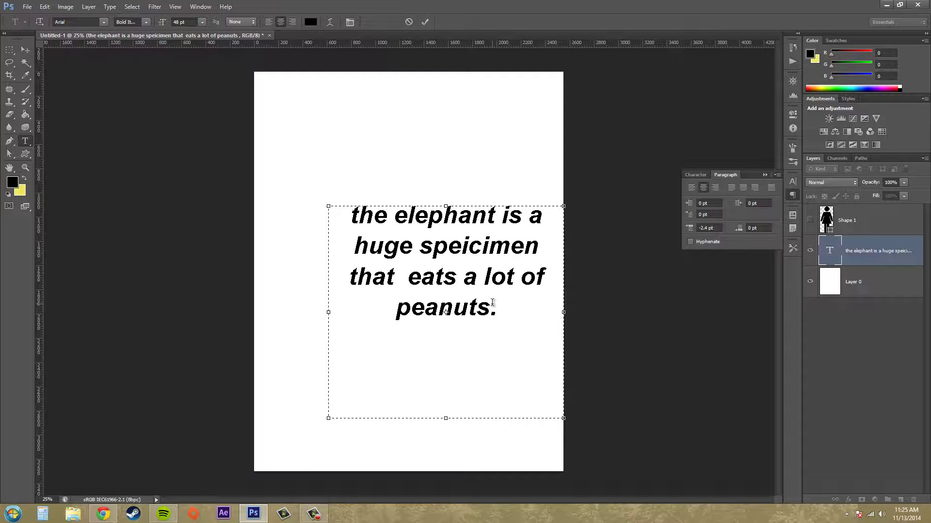
pyautogui.write('a')
pyautogui.press('BackSpace')
pyautogui.press('BackSpace')
pyautogui.write('thereakdk ')
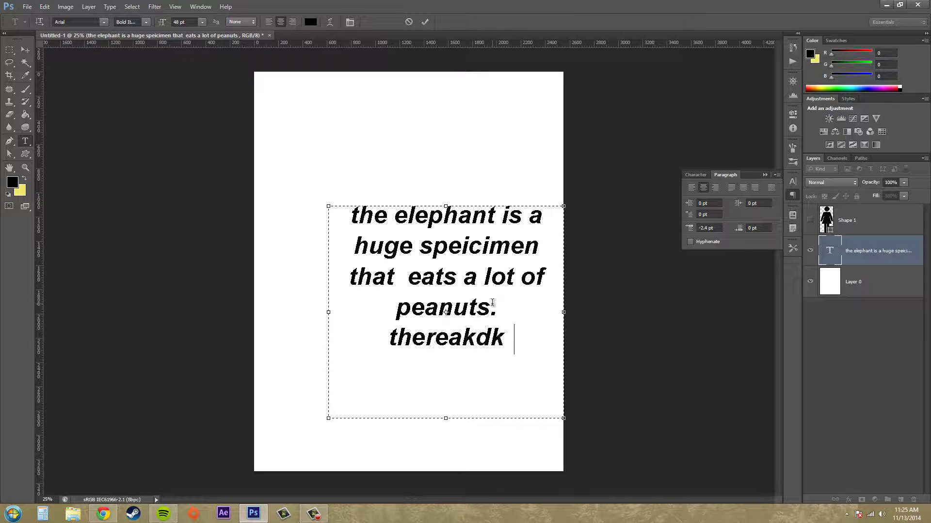
pyautogui.write('al amd aike akd la e')
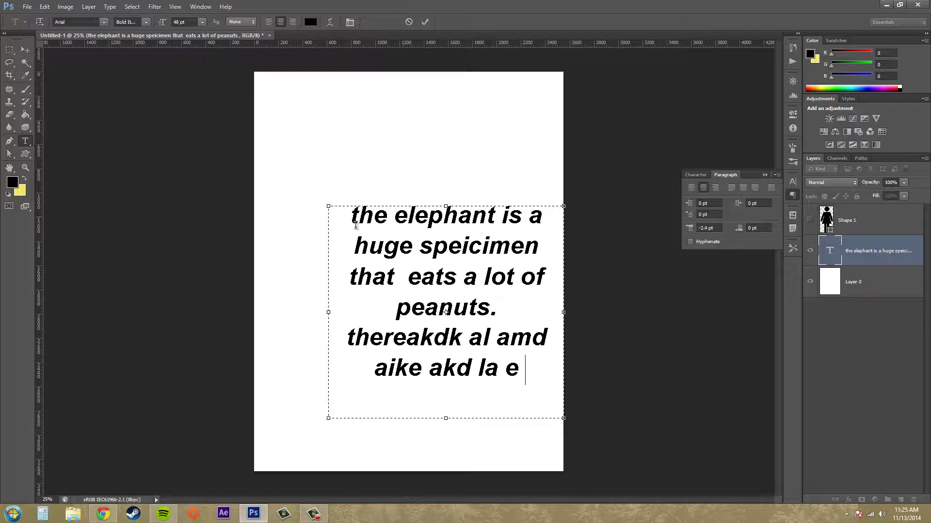
# Step: Move the paragraph up and left and scrub the space before to about 6 pt
pyautogui.moveTo(395, 149); pyautogui.dragTo(420, 142)
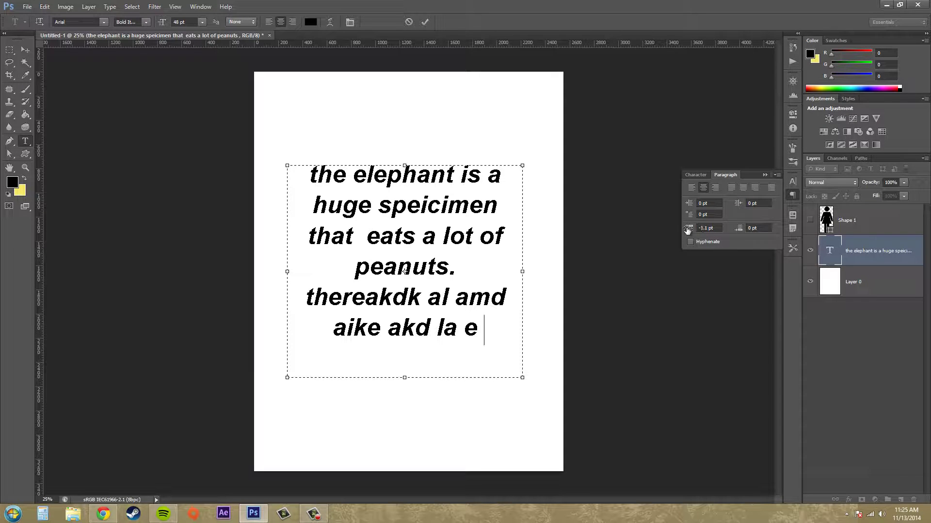
pyautogui.moveTo(691, 231); pyautogui.dragTo(740, 237)
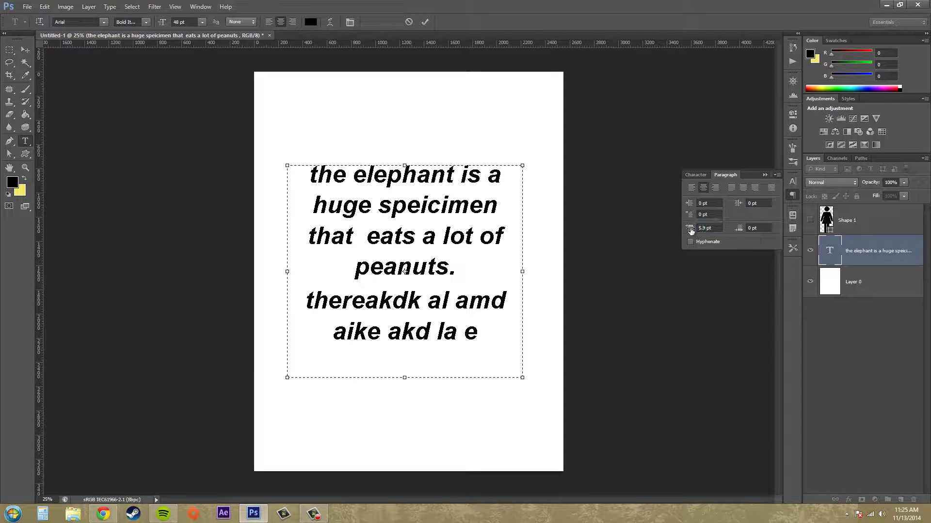
pyautogui.click(702, 230)
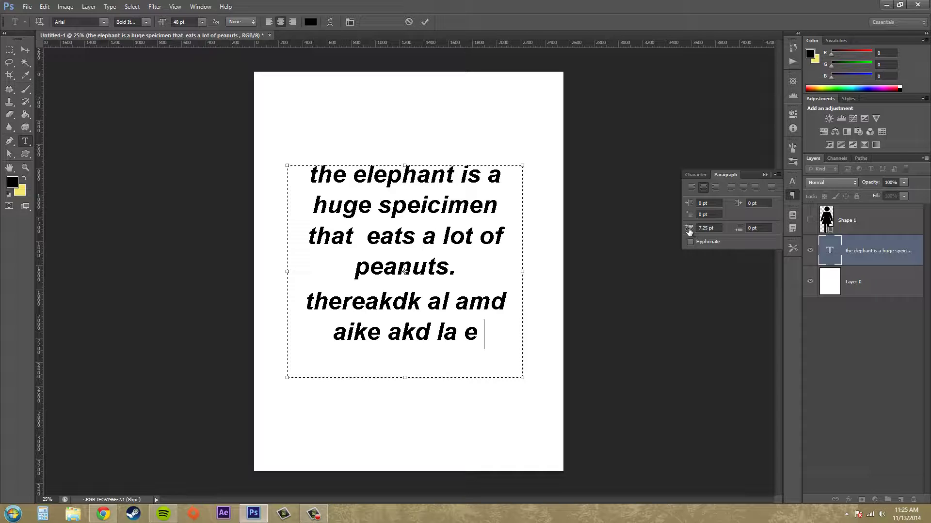
pyautogui.moveTo(690, 228); pyautogui.dragTo(684, 230)
# Step: Set space after and space before to 0 pt, then turn on Hyphenate
pyautogui.moveTo(742, 228); pyautogui.dragTo(769, 232)
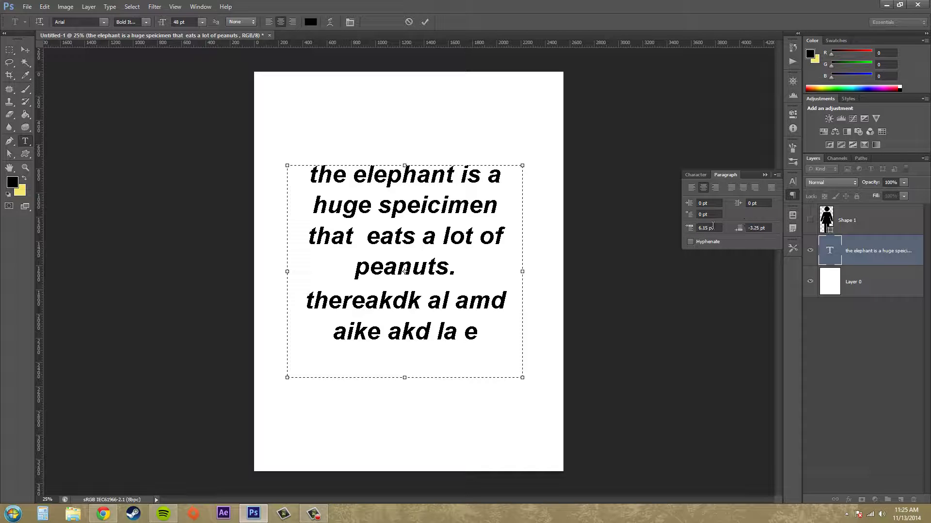
pyautogui.click(771, 232)
pyautogui.write('4.5')
pyautogui.press('Return')
pyautogui.moveTo(738, 228); pyautogui.dragTo(744, 229)
pyautogui.click(760, 228)
pyautogui.press('BackSpace')
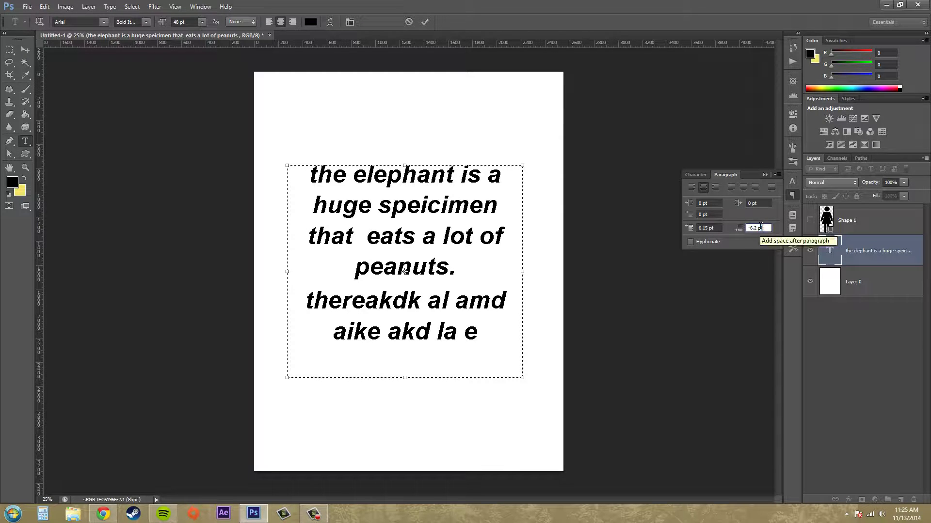
pyautogui.press('BackSpace')
pyautogui.press('BackSpace')
pyautogui.press('BackSpace')
pyautogui.press('BackSpace')
pyautogui.press('BackSpace')
pyautogui.press('BackSpace')
pyautogui.press('BackSpace')
pyautogui.write('0')
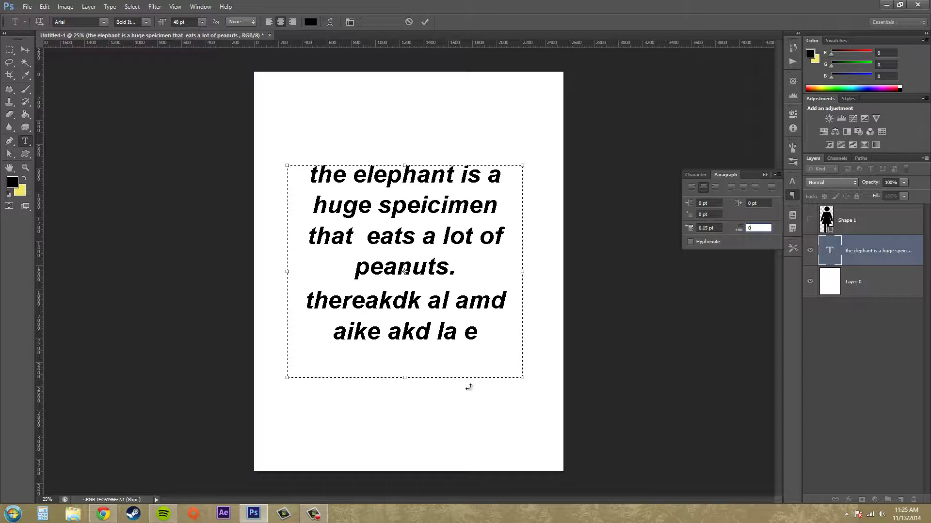
pyautogui.click(708, 228)
pyautogui.write('0')
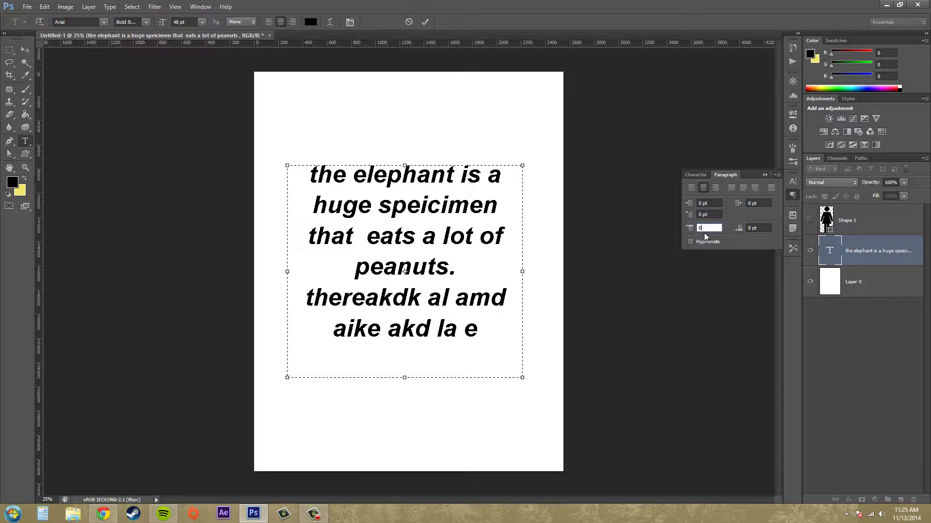
pyautogui.click(690, 242)
# Step: Narrow the text box and join 'speicimen' and 'that' into one word
pyautogui.moveTo(527, 278); pyautogui.dragTo(478, 279)
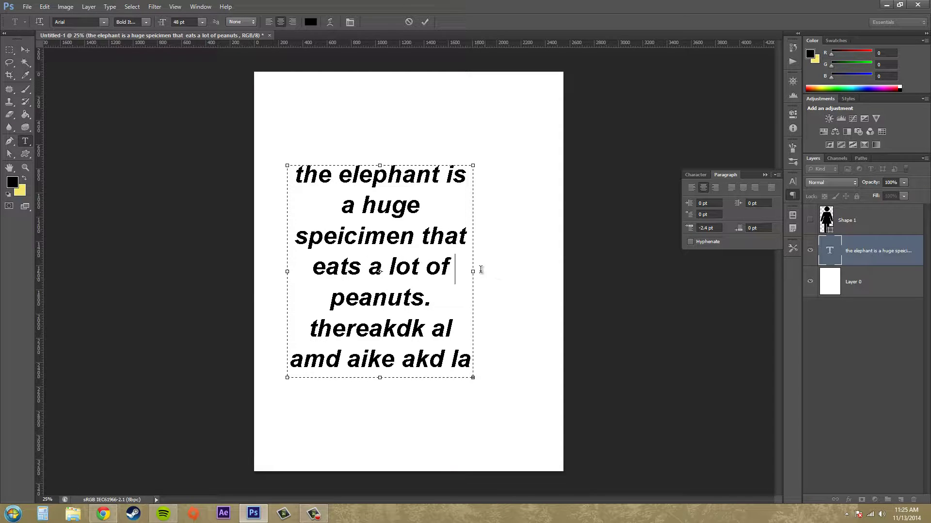
pyautogui.click(420, 234)
pyautogui.press('BackSpace')
pyautogui.press('End')
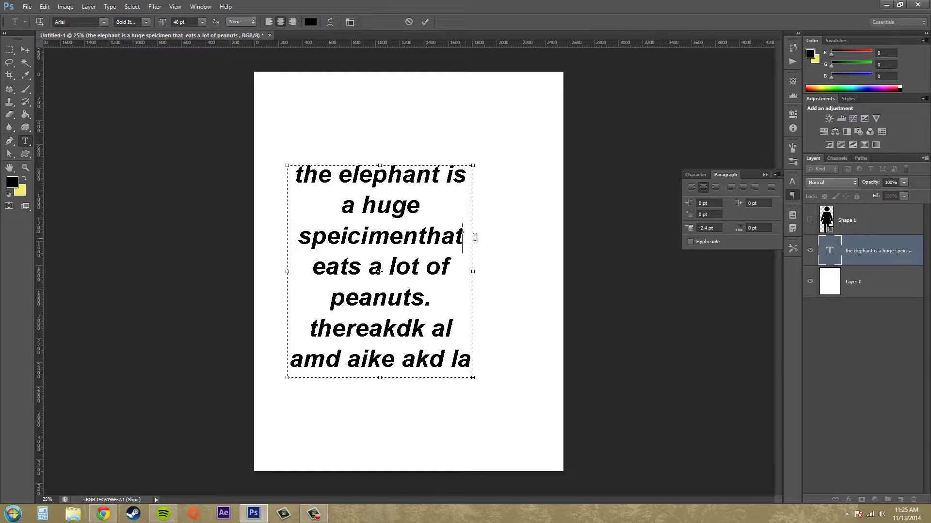
pyautogui.press('Delete')
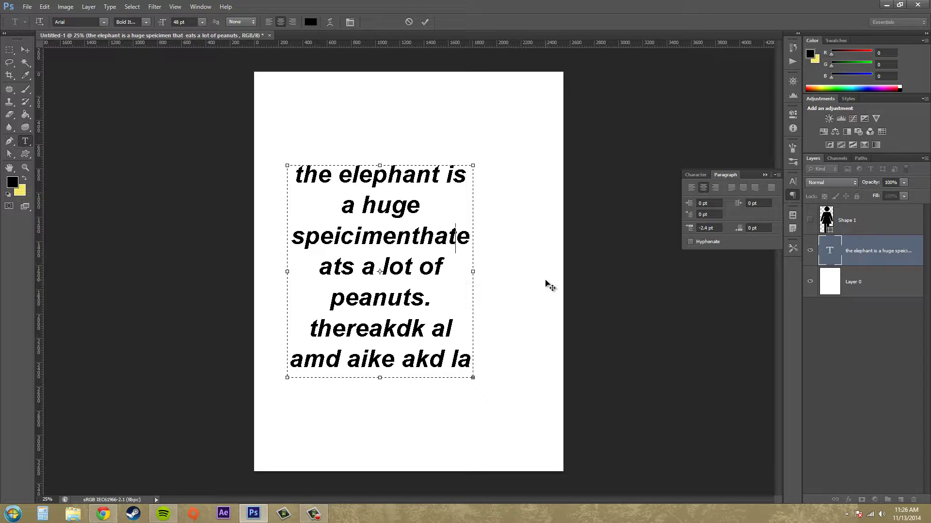
pyautogui.click(29, 51)
# Step: Delete the stray 'a' and leftover 'ts' at the start of line four, then commit
pyautogui.click(26, 141)
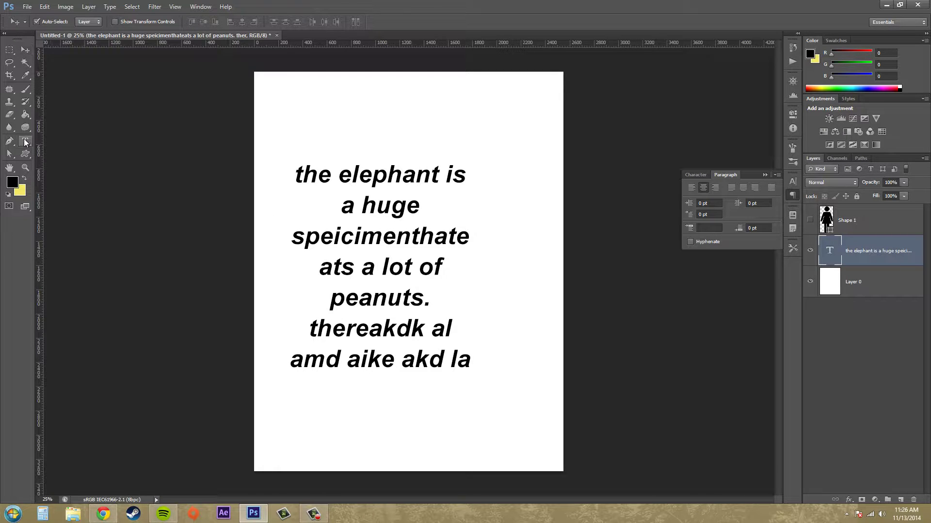
pyautogui.click(382, 249)
pyautogui.click(464, 236)
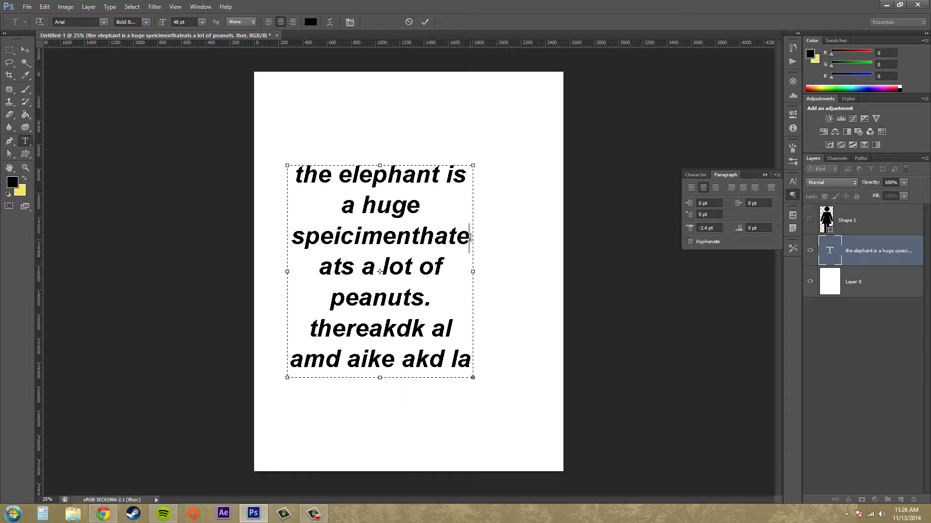
pyautogui.press('Delete')
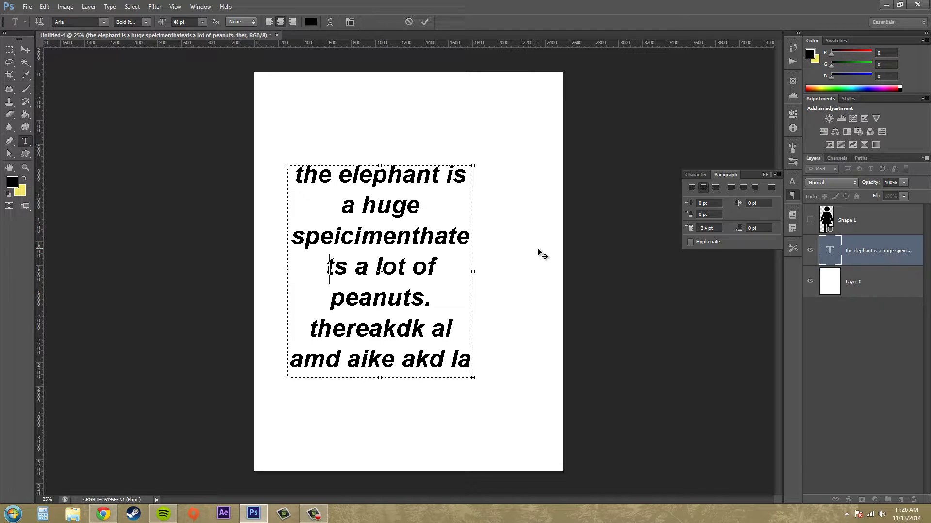
pyautogui.press('Delete')
pyautogui.press('Delete')
pyautogui.press('Delete')
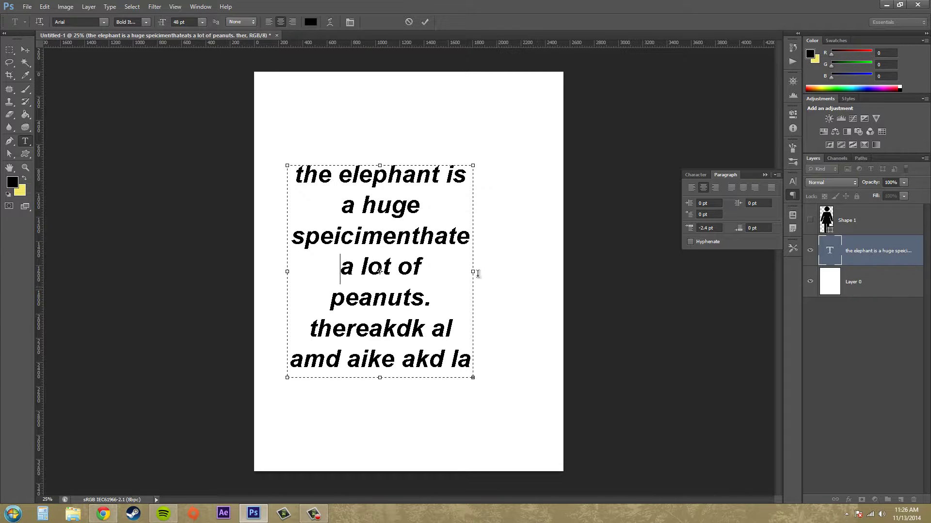
pyautogui.click(25, 49)
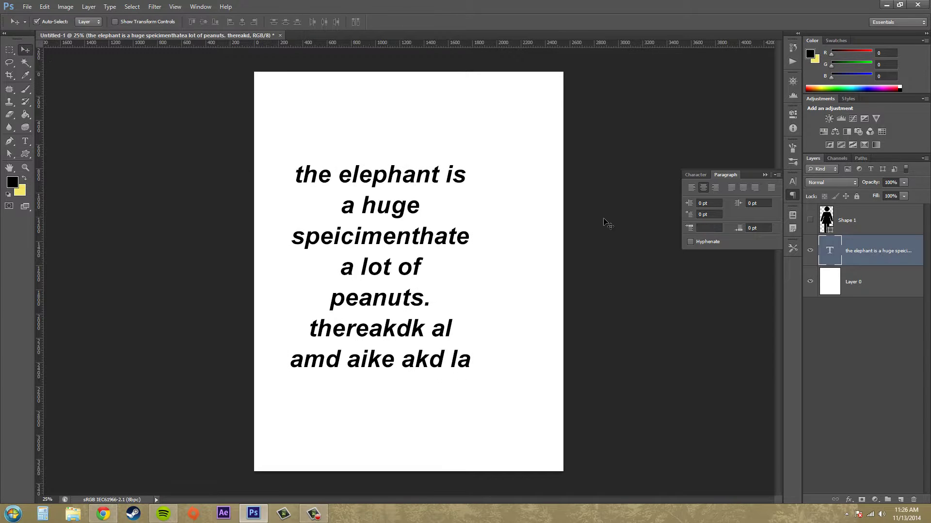
# Step: Leave Hyphenate checked so 'speici-' breaks across lines, and shift the paragraph right toward centre
pyautogui.click(691, 242)
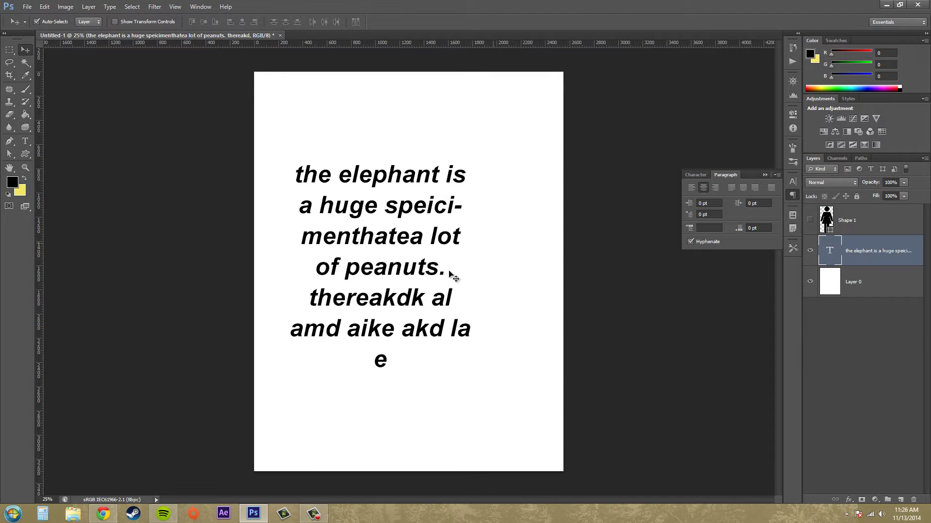
pyautogui.click(690, 242)
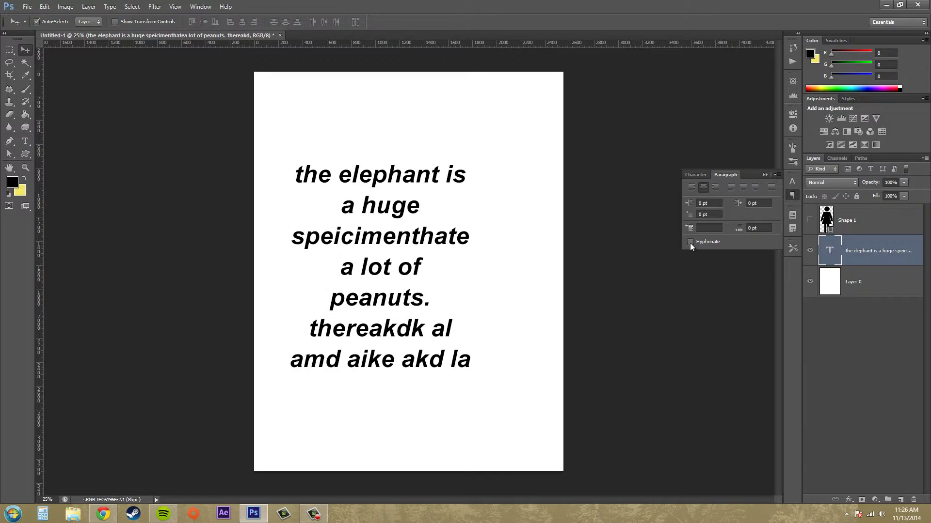
pyautogui.click(690, 242)
pyautogui.click(691, 242)
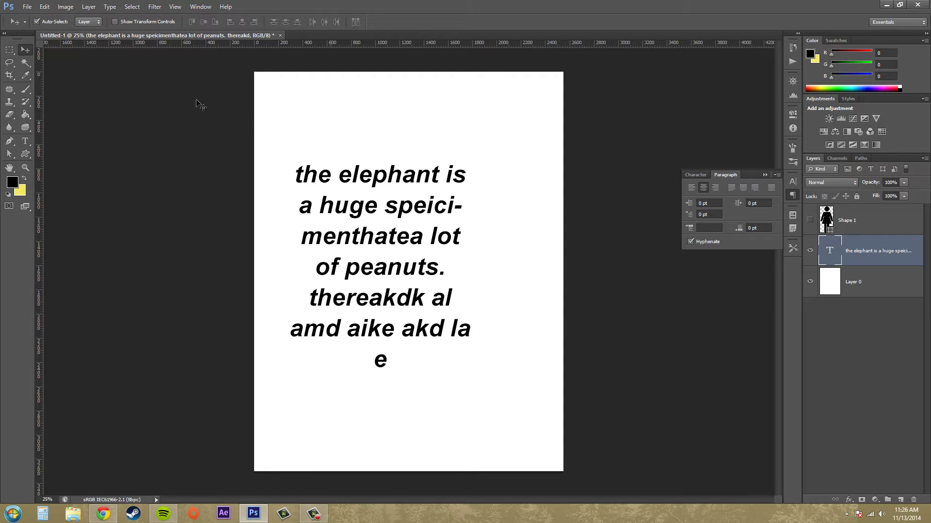
pyautogui.moveTo(343, 212); pyautogui.dragTo(376, 216)
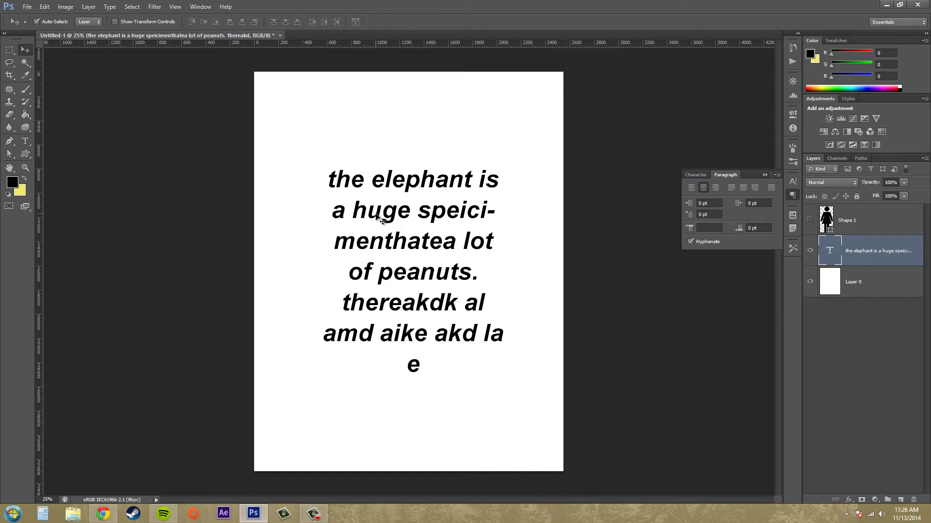